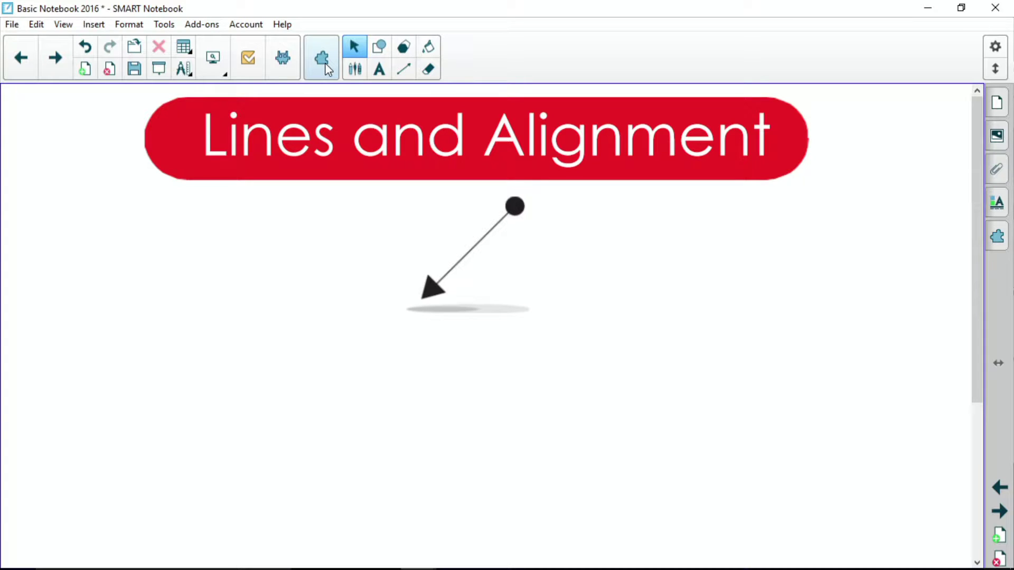
Draw a long horizontal line with a round start and an arrow end across the page below the arrow picture
click(407, 68)
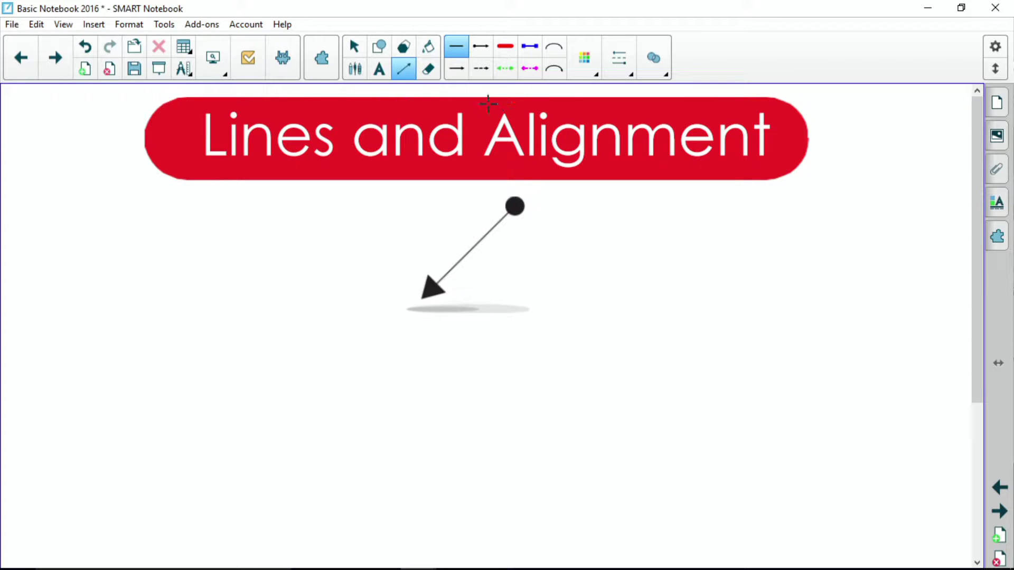
click(481, 47)
drag(171, 420, 764, 420)
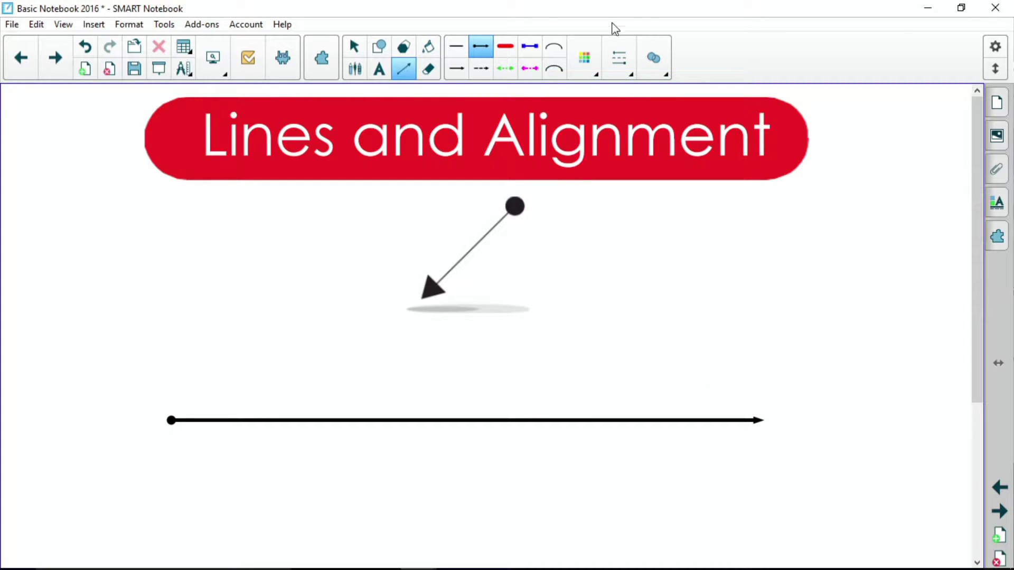
click(354, 47)
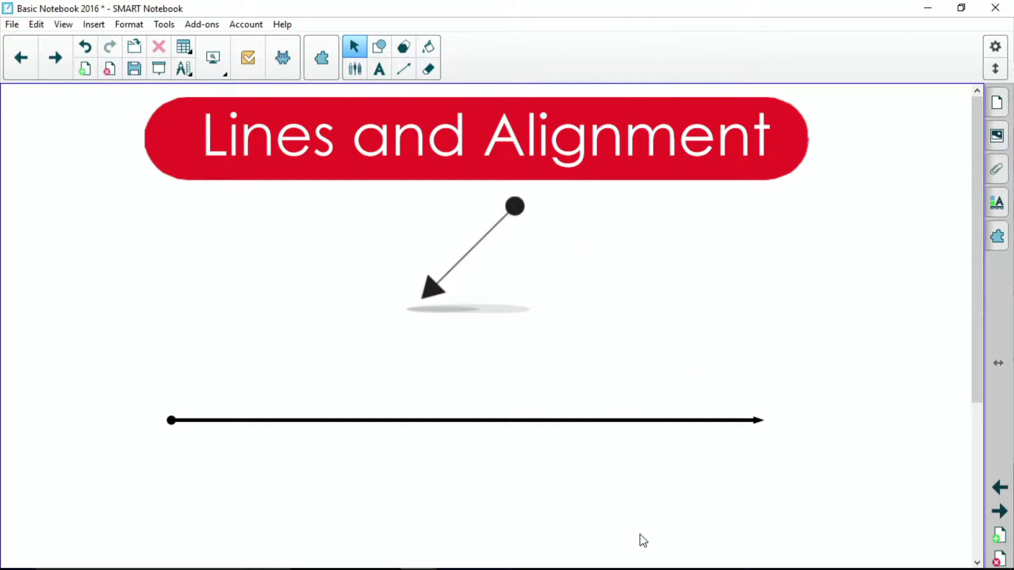
Make the horizontal arrow line one step thicker, using the fourth thickness option
click(624, 419)
click(501, 62)
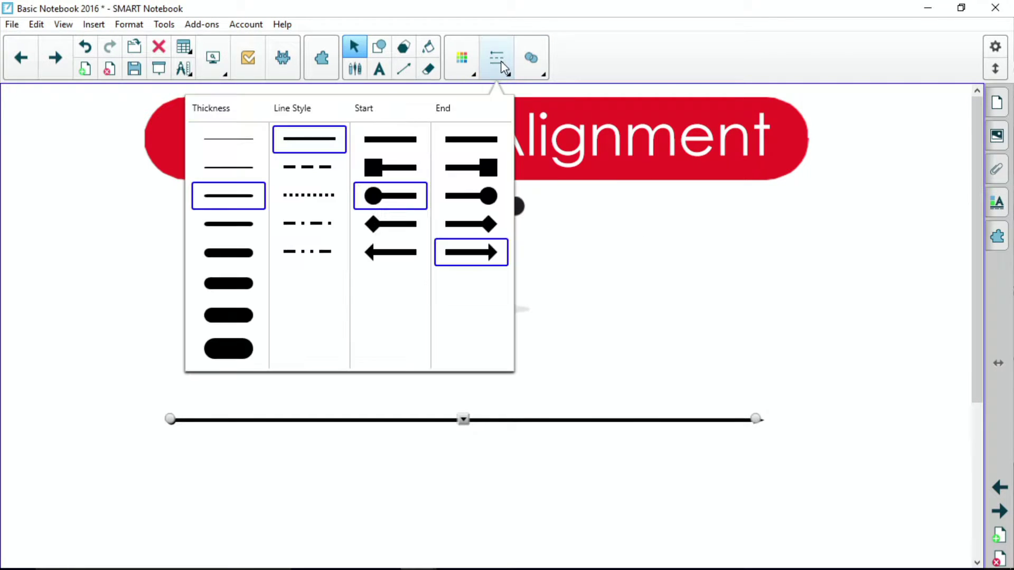
click(246, 226)
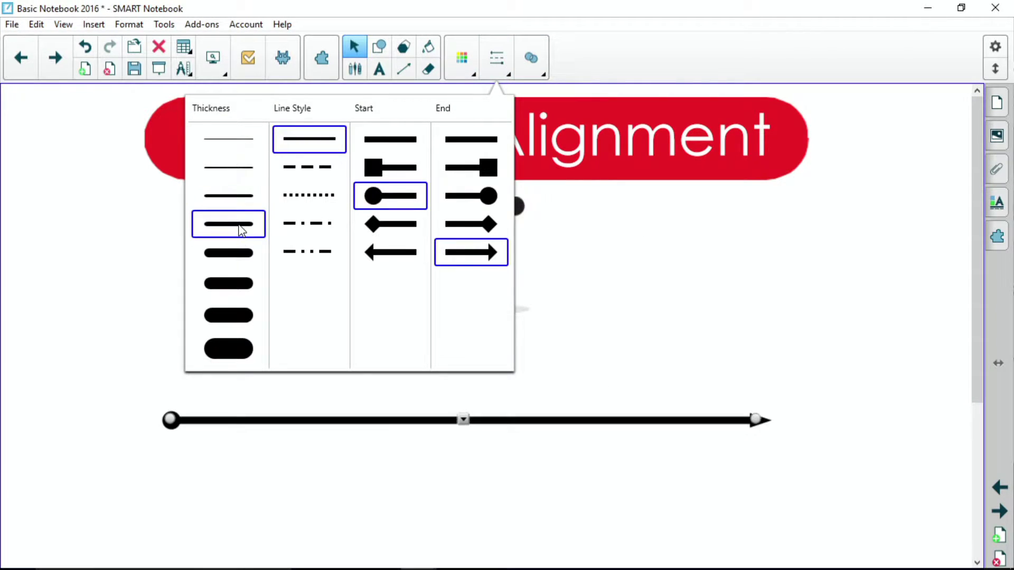
click(352, 46)
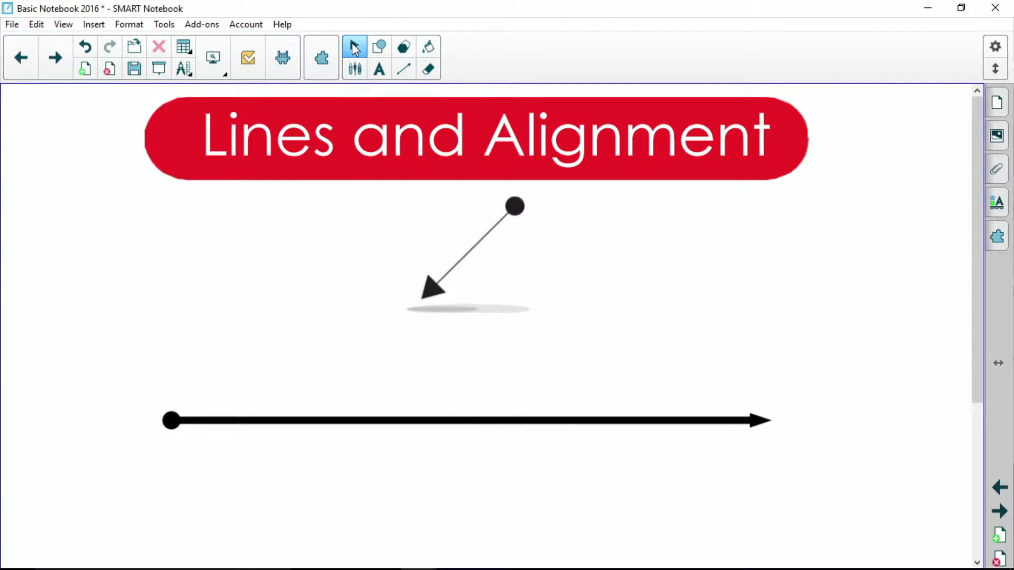
Draw a short, thick, plain vertical tick mark across the arrow line near its round end and centre it on the line
click(403, 69)
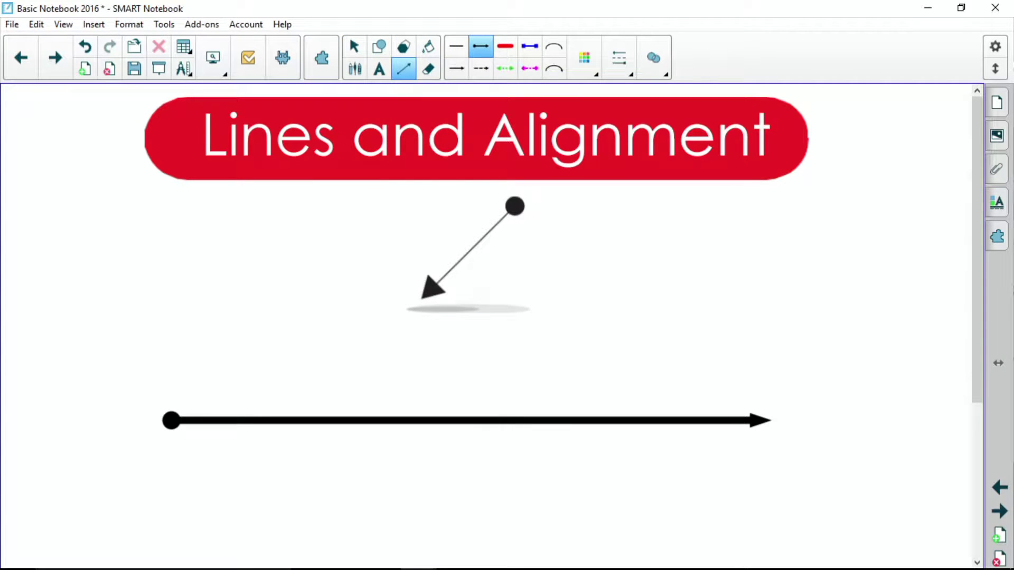
click(456, 46)
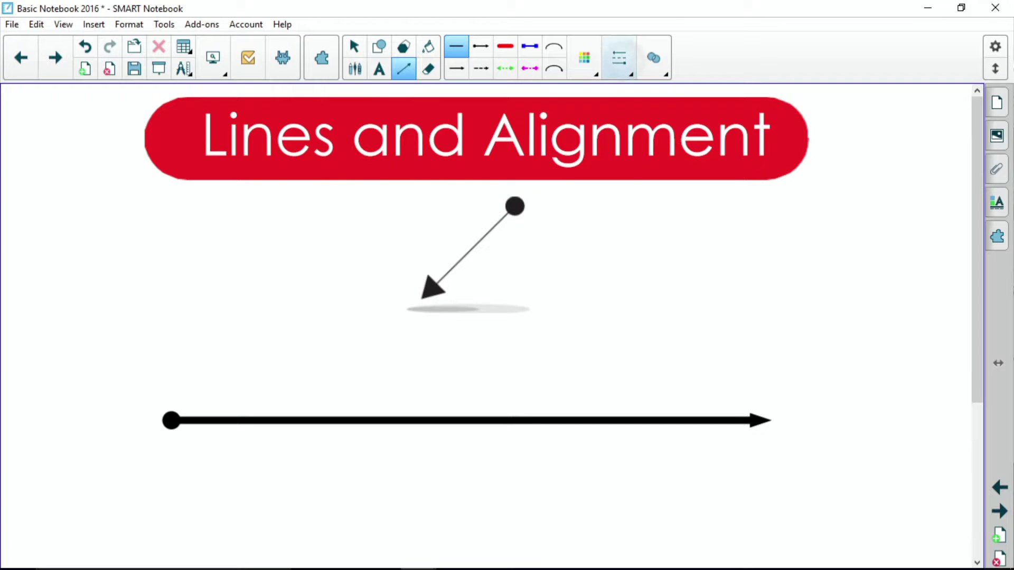
click(619, 58)
click(619, 58)
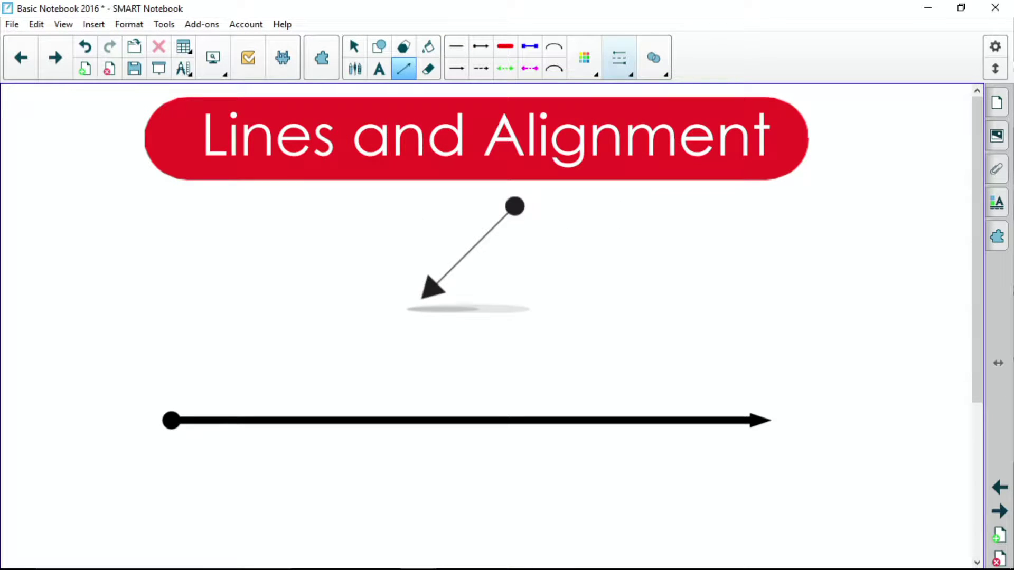
drag(235, 383, 236, 466)
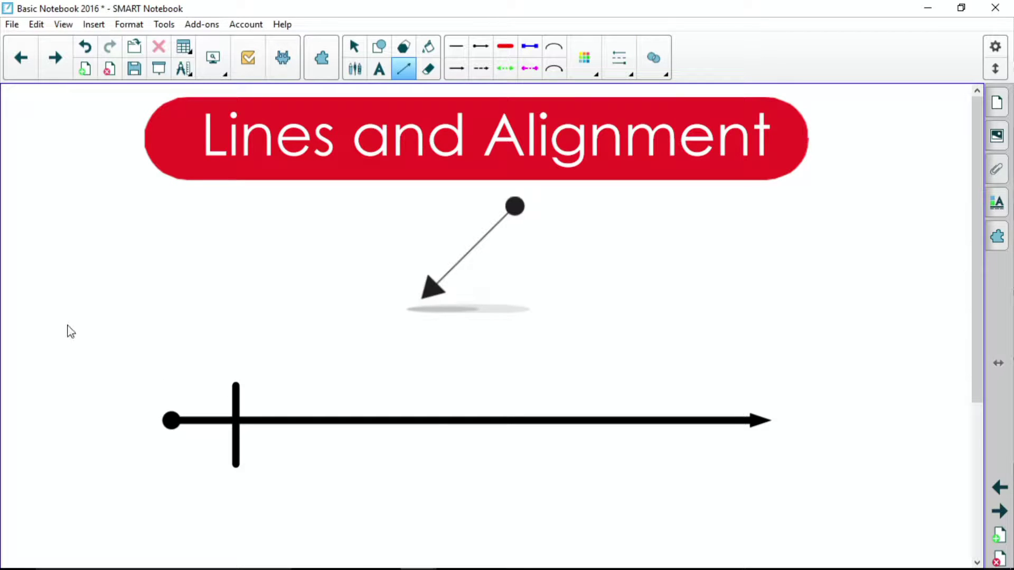
click(354, 48)
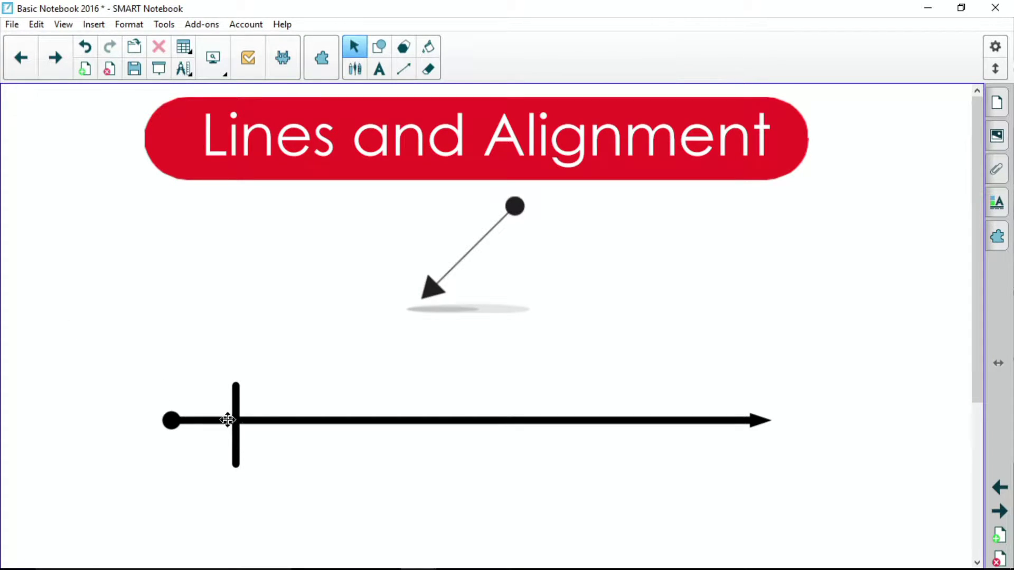
drag(236, 378, 236, 380)
Lock the horizontal arrow line in place and test that it cannot be moved
click(391, 421)
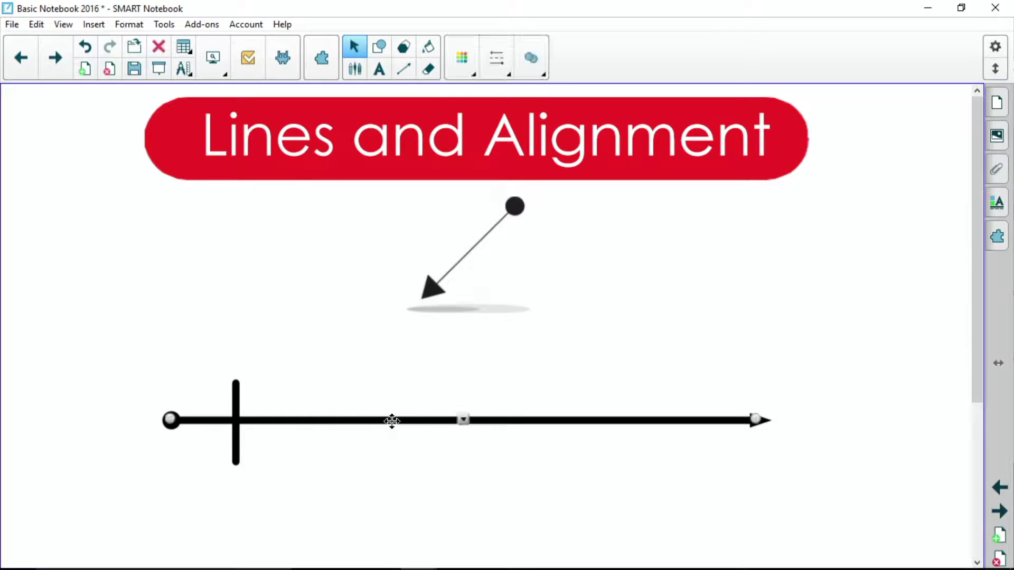
click(463, 420)
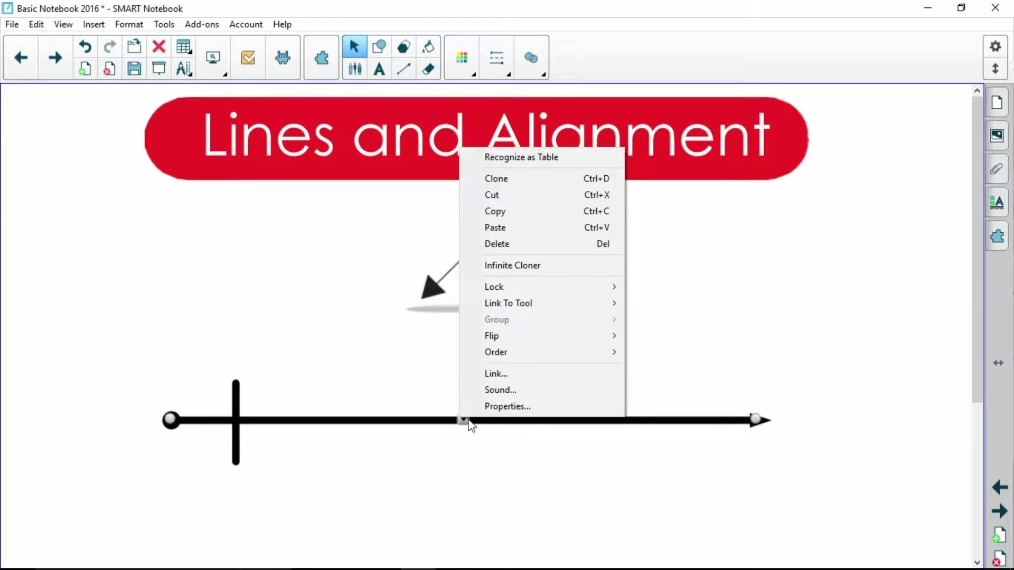
mouse_move(502, 289)
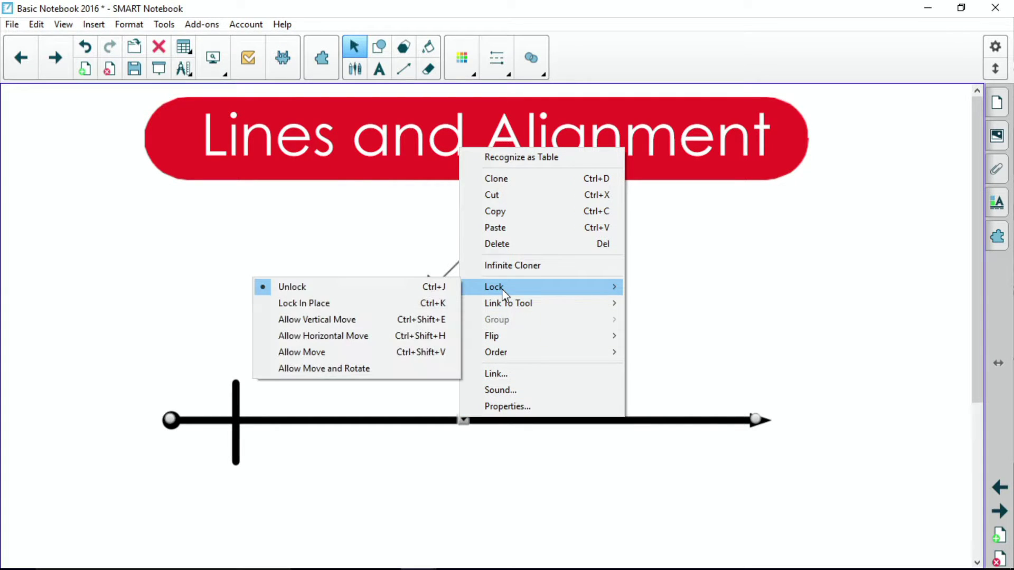
click(391, 304)
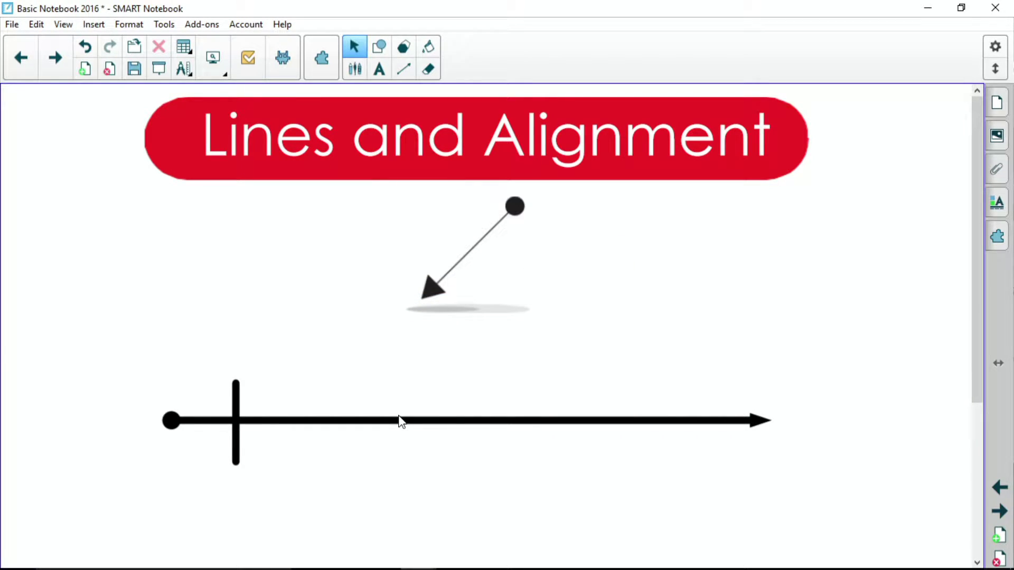
drag(605, 421, 502, 455)
Move the tick mark slightly closer to the line's round end and make it an Infinite Cloner
drag(235, 381, 221, 390)
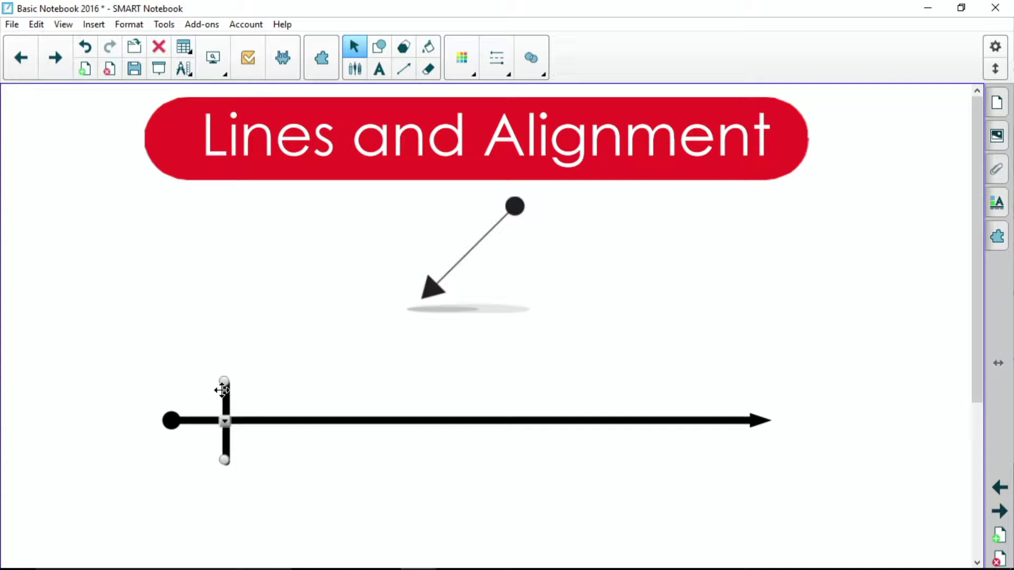
click(226, 423)
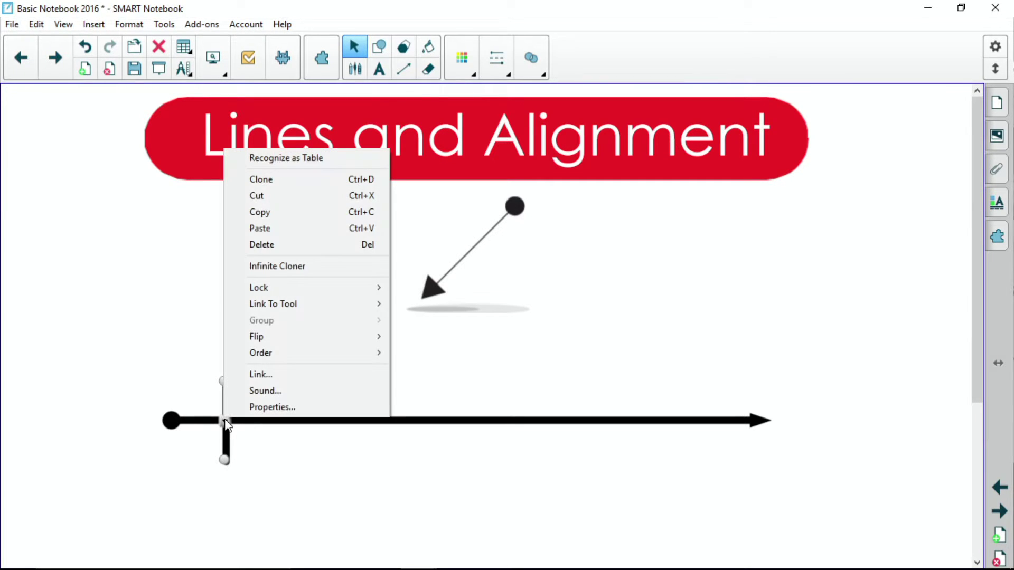
click(308, 268)
Pull six copies of the tick mark from the Infinite Cloner and place them along the arrow line
mouse_move(252, 402)
mouse_down()
mouse_move(606, 383)
mouse_move(707, 412)
mouse_move(722, 401)
mouse_up()
drag(231, 402, 627, 404)
mouse_move(229, 405)
mouse_down()
mouse_move(426, 381)
mouse_move(425, 395)
mouse_up()
drag(222, 396, 325, 385)
mouse_move(223, 407)
mouse_down()
mouse_move(385, 391)
mouse_move(369, 394)
mouse_up()
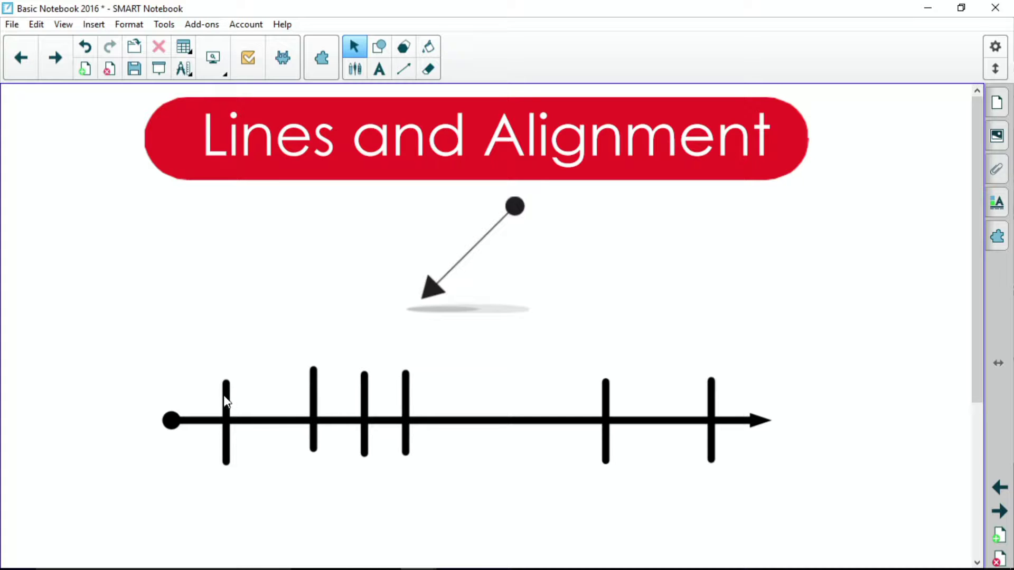
mouse_move(231, 406)
mouse_down()
mouse_move(473, 396)
mouse_move(489, 404)
mouse_up()
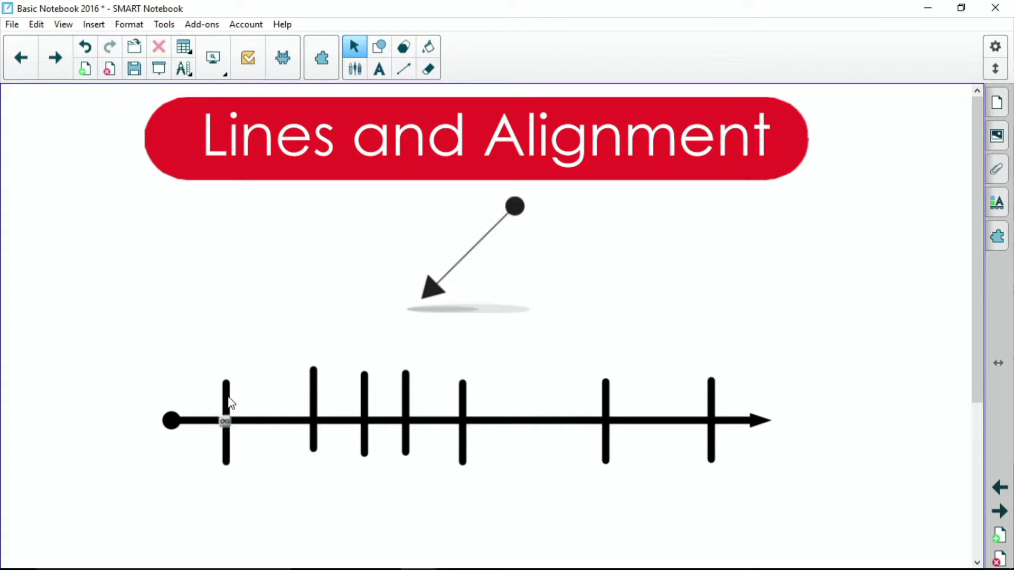
Turn off the Infinite Cloner on the original tick mark and adjust the positions of the first and last tick marks
click(225, 422)
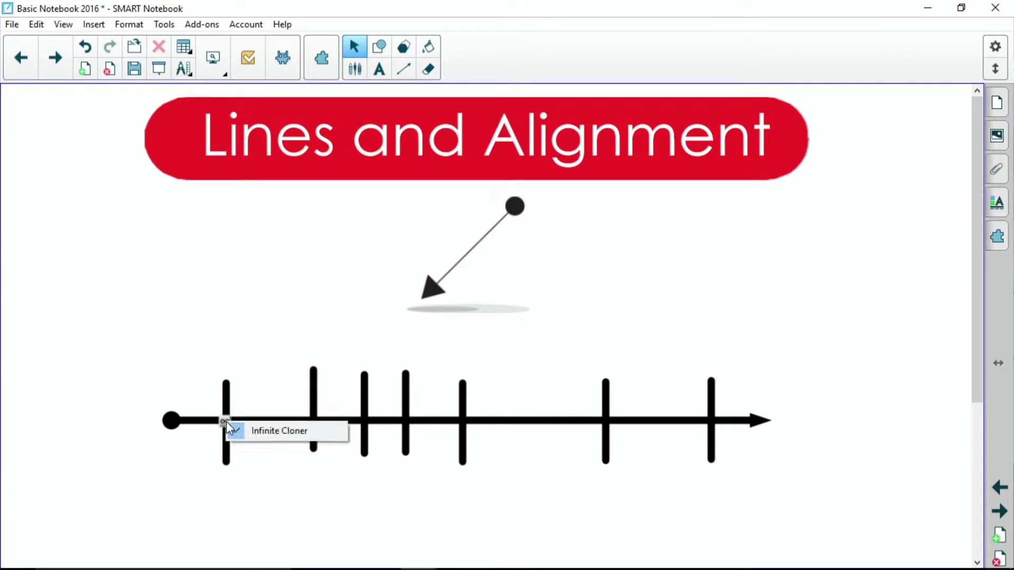
click(274, 433)
mouse_move(221, 389)
mouse_down()
mouse_move(265, 310)
mouse_move(225, 371)
mouse_move(237, 396)
mouse_up()
mouse_move(713, 389)
mouse_down()
mouse_move(701, 406)
mouse_move(702, 391)
mouse_move(695, 396)
mouse_up()
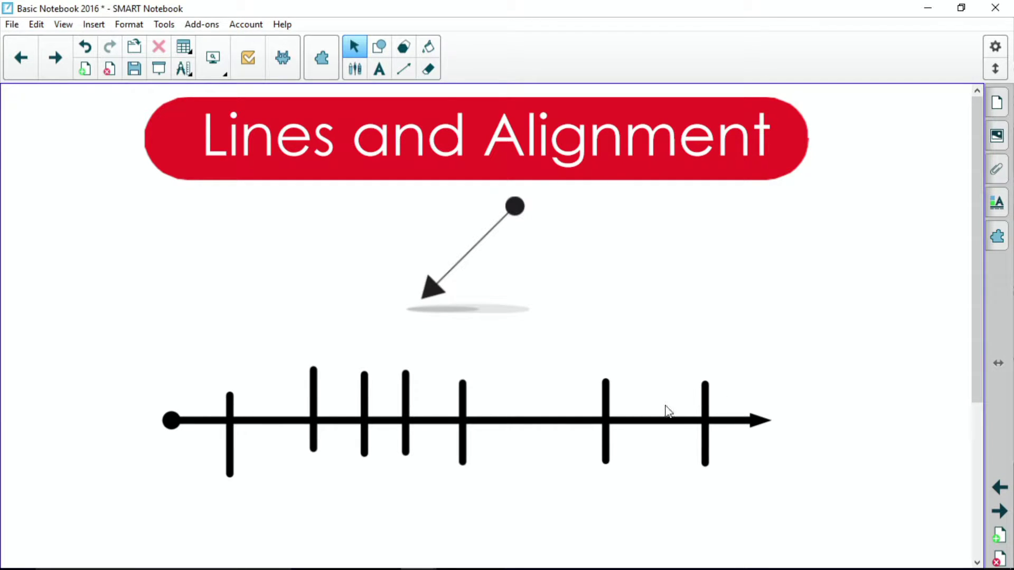
Customize the toolbar by adding the Align Horizontal Center and Align Vertical Center add-ons
drag(168, 342, 747, 505)
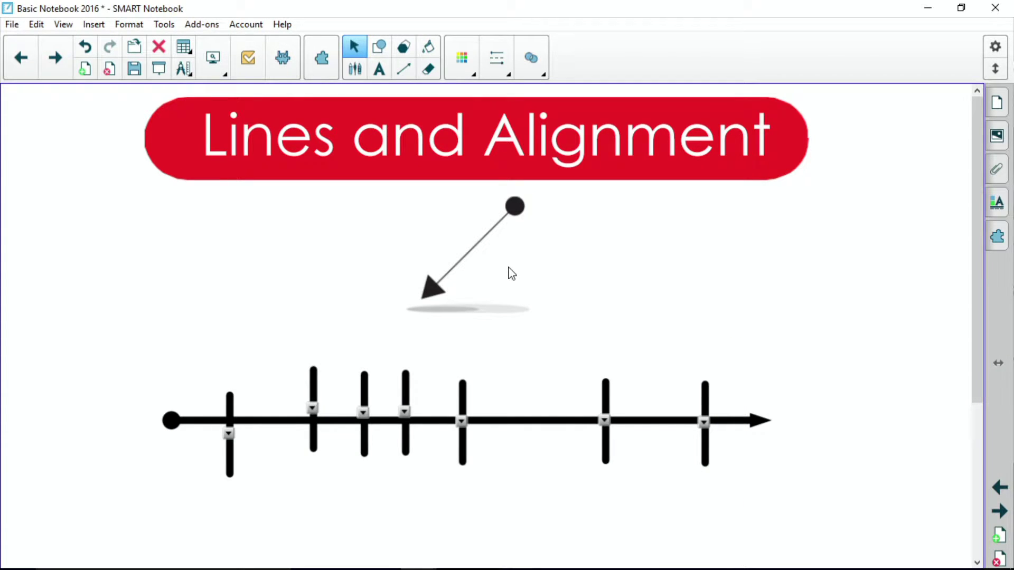
click(319, 67)
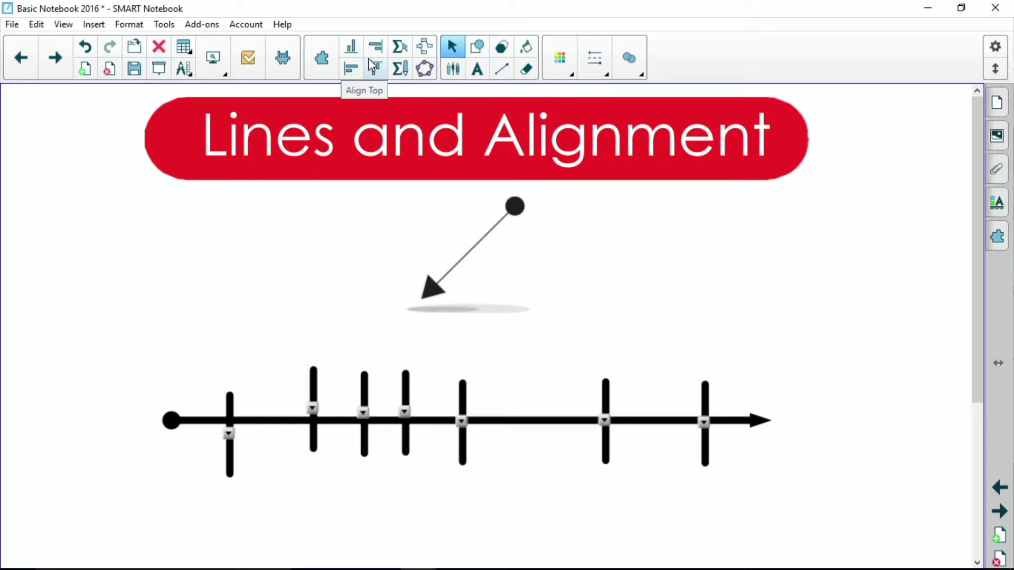
click(997, 47)
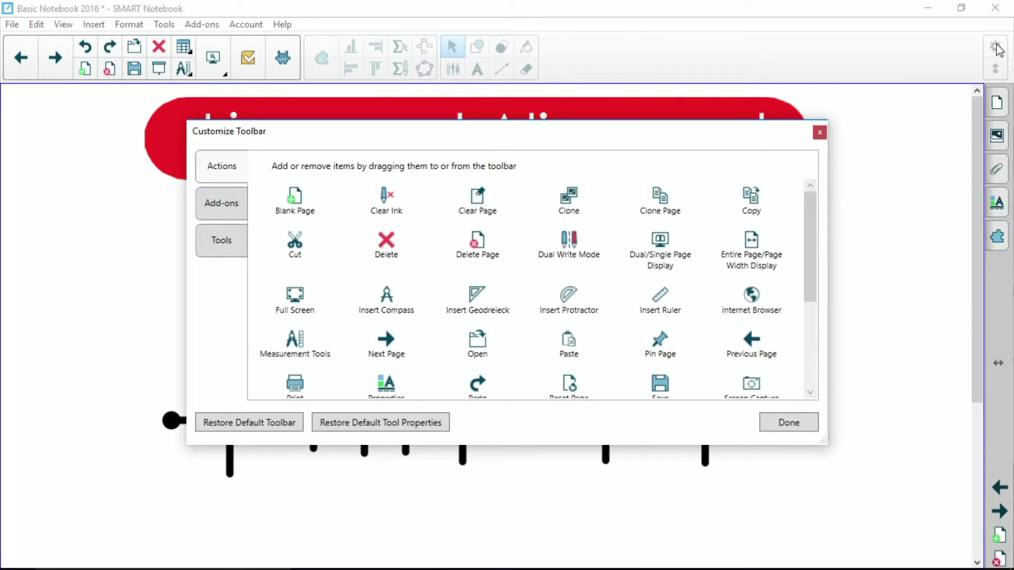
click(219, 204)
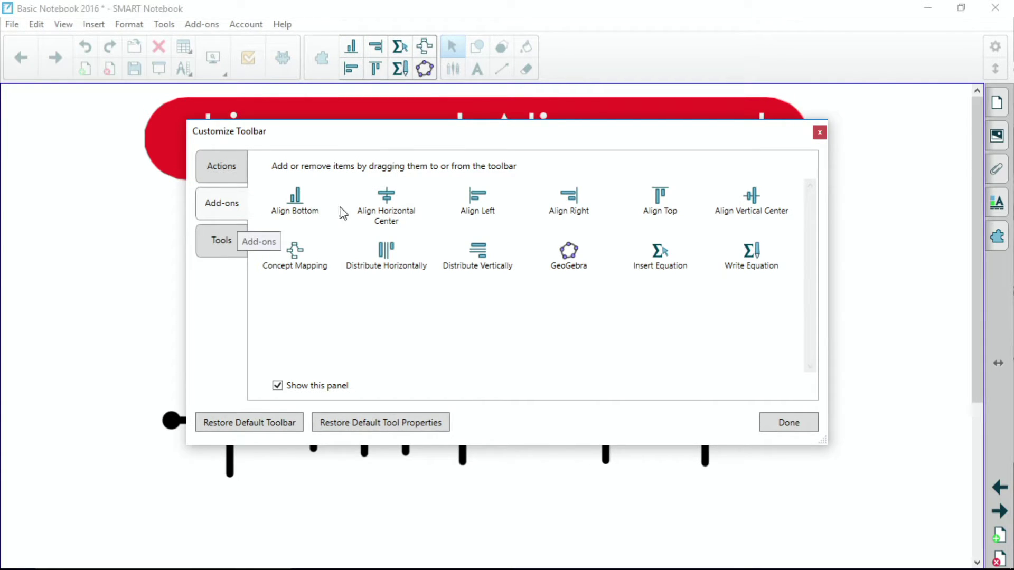
drag(397, 215, 401, 50)
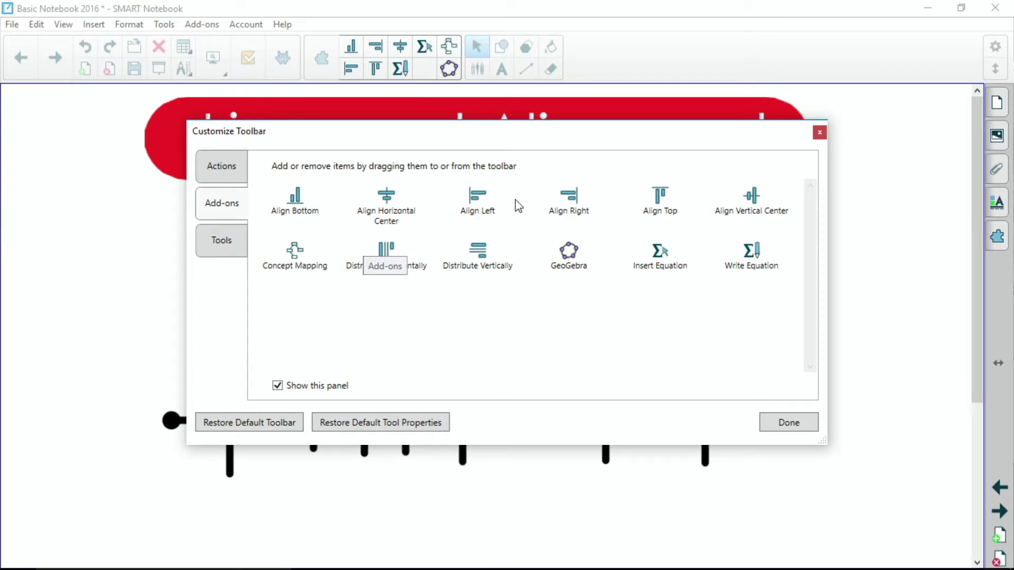
drag(752, 198, 401, 70)
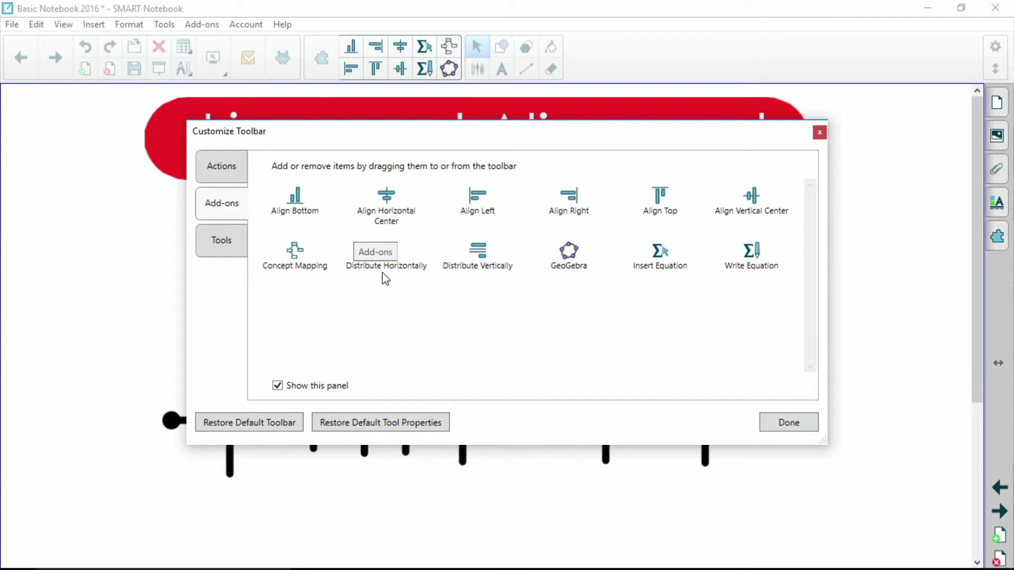
Add the Distribute Horizontally and Distribute Vertically add-ons to the toolbar and finish customizing it
drag(384, 271, 422, 190)
drag(422, 97, 424, 58)
drag(477, 249, 430, 74)
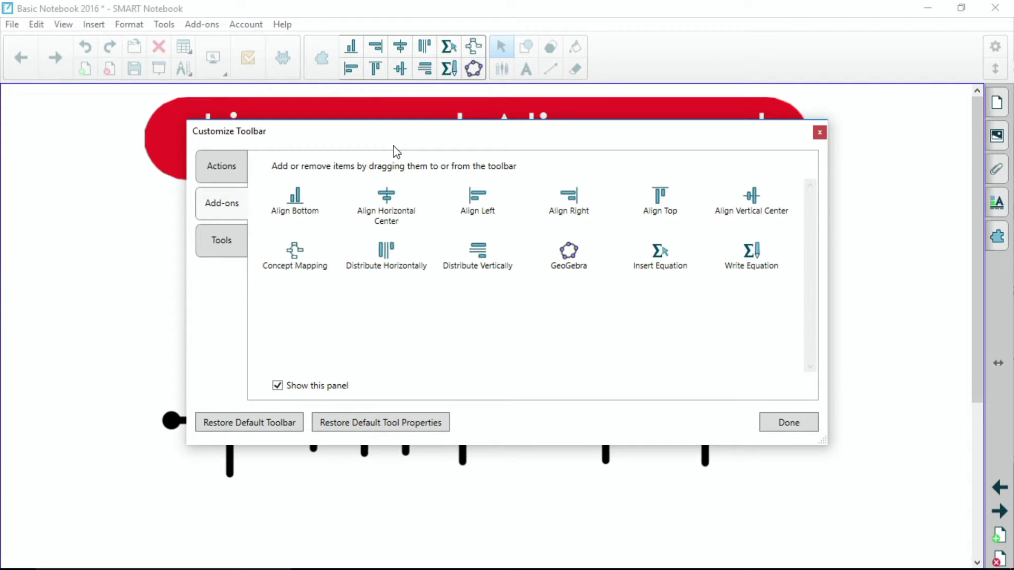
click(786, 427)
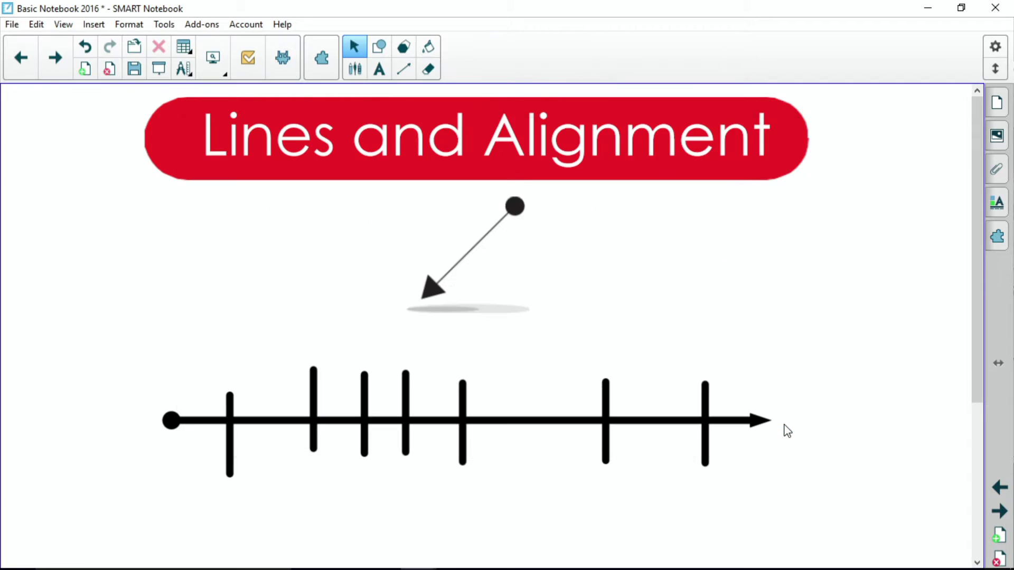
Select all seven tick marks and distribute them horizontally along the arrow line
drag(163, 316, 769, 482)
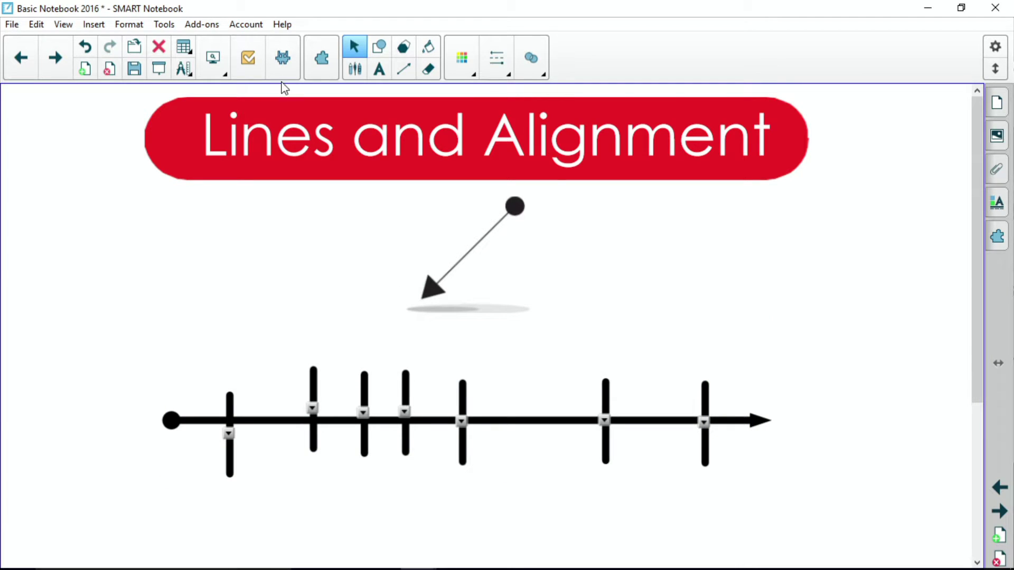
click(327, 67)
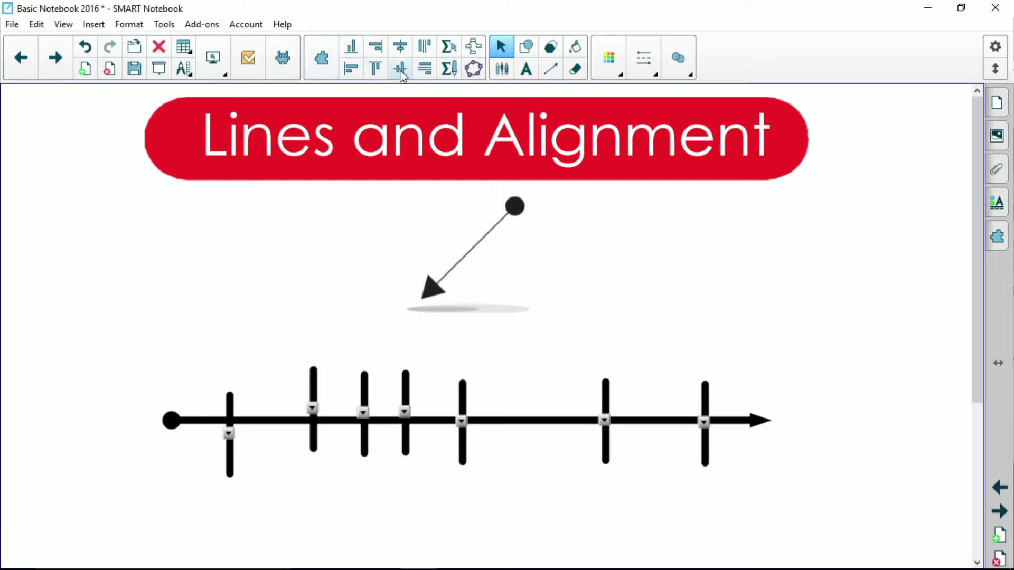
click(426, 48)
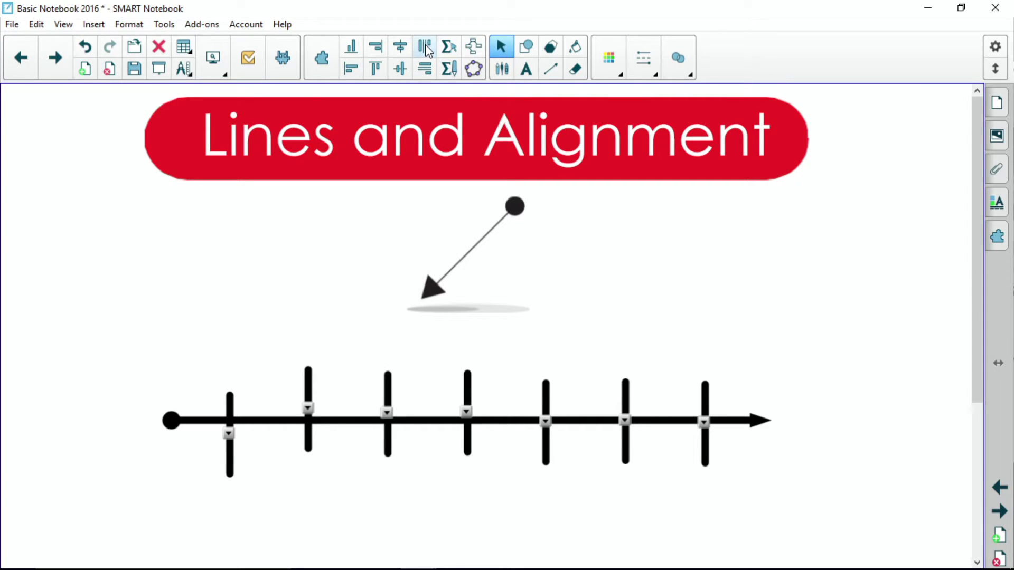
Unlock the arrow line that is locked in place and shift it slightly to the right
click(431, 424)
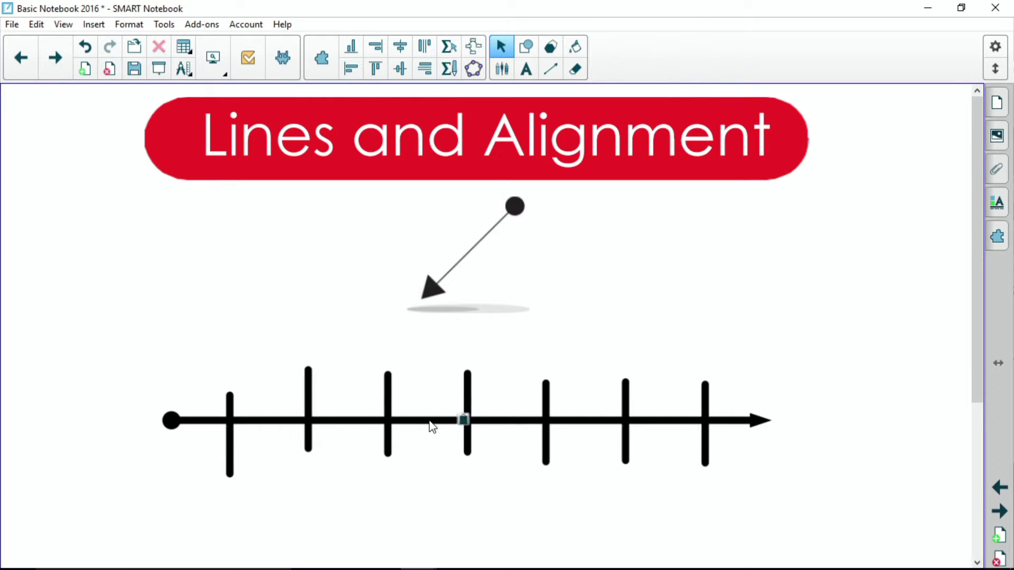
click(463, 419)
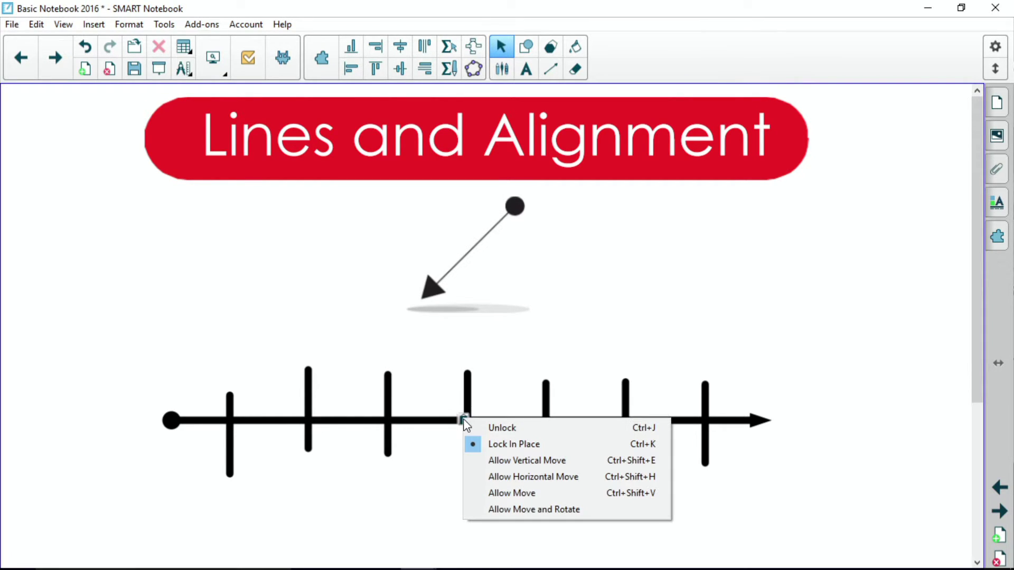
click(488, 429)
drag(105, 317, 773, 505)
click(776, 505)
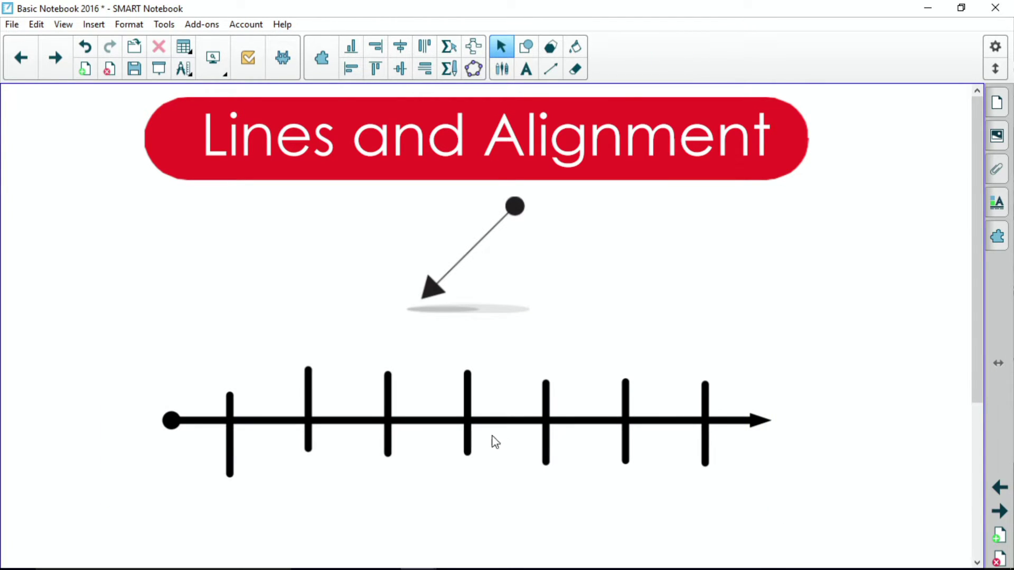
mouse_move(426, 422)
mouse_down()
mouse_move(454, 391)
mouse_move(423, 421)
mouse_move(433, 413)
mouse_up()
Select the arrow line with all seven tick marks and align their centers along the line
drag(141, 319, 801, 515)
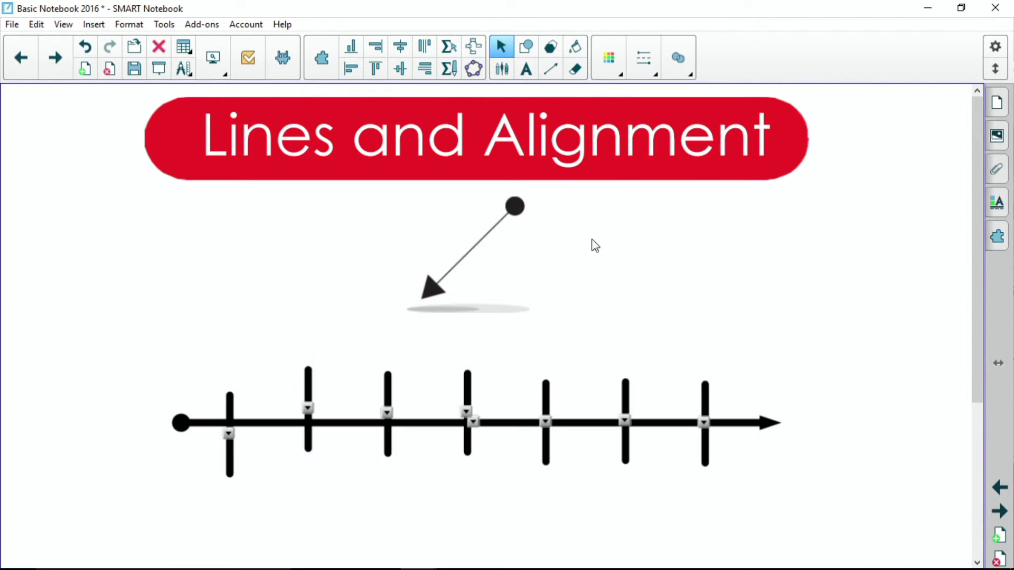
click(400, 69)
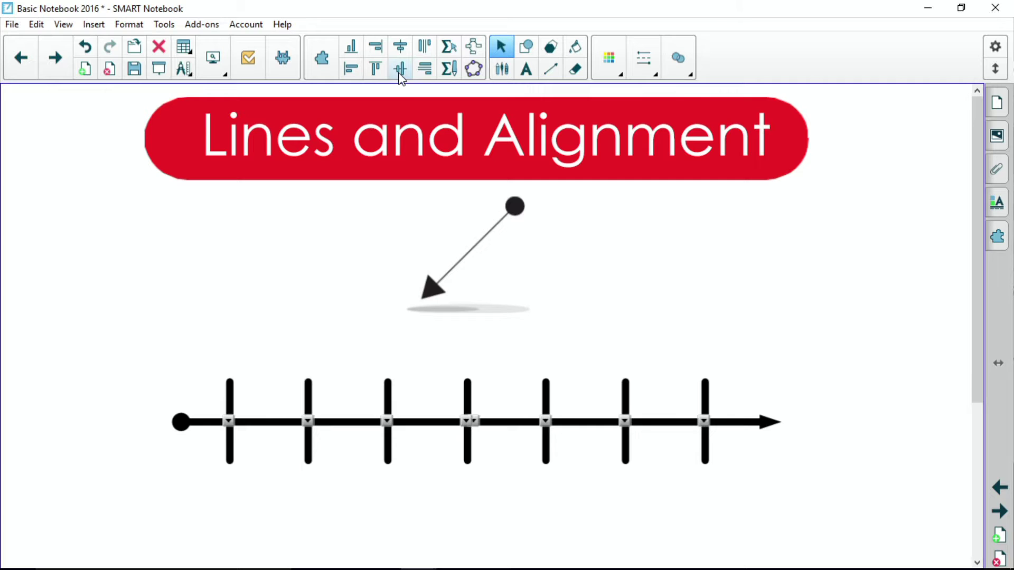
click(723, 335)
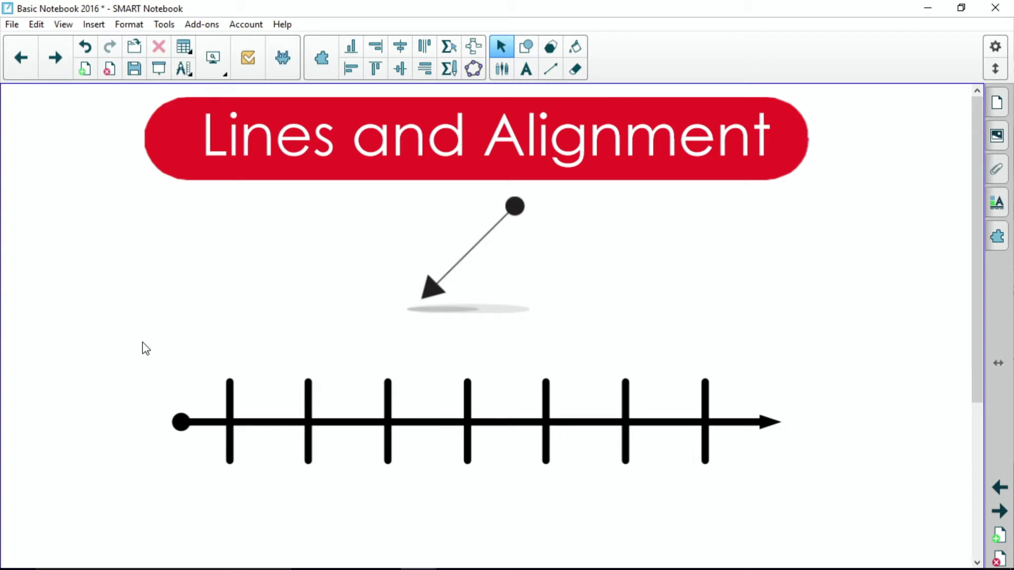
Select the arrow line and all tick marks, move them slightly up and to the right, and group them into one object
drag(141, 342, 771, 491)
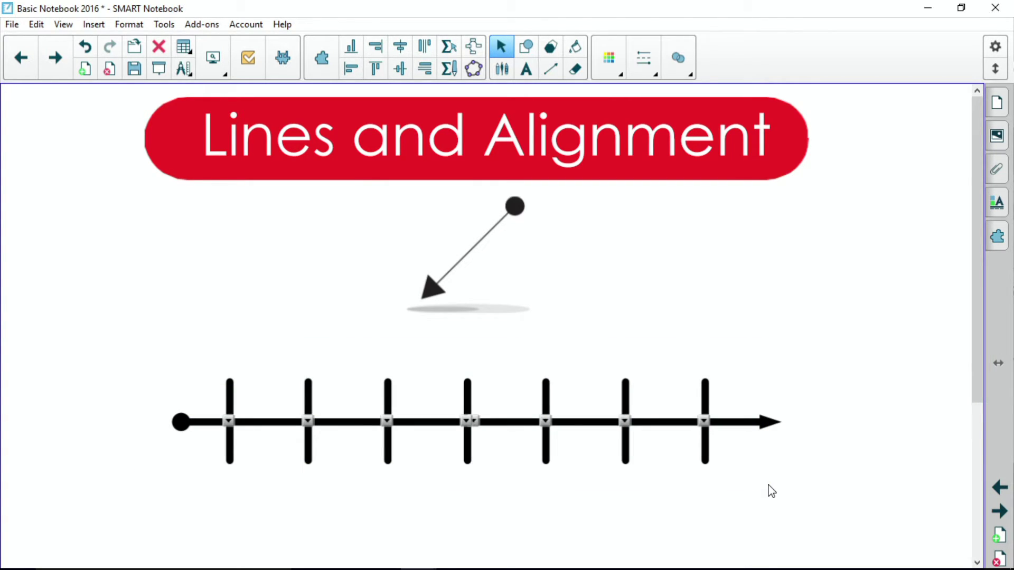
mouse_move(658, 423)
mouse_down()
mouse_move(651, 403)
mouse_move(734, 349)
mouse_move(564, 470)
mouse_move(685, 332)
mouse_move(749, 315)
mouse_move(655, 414)
mouse_up()
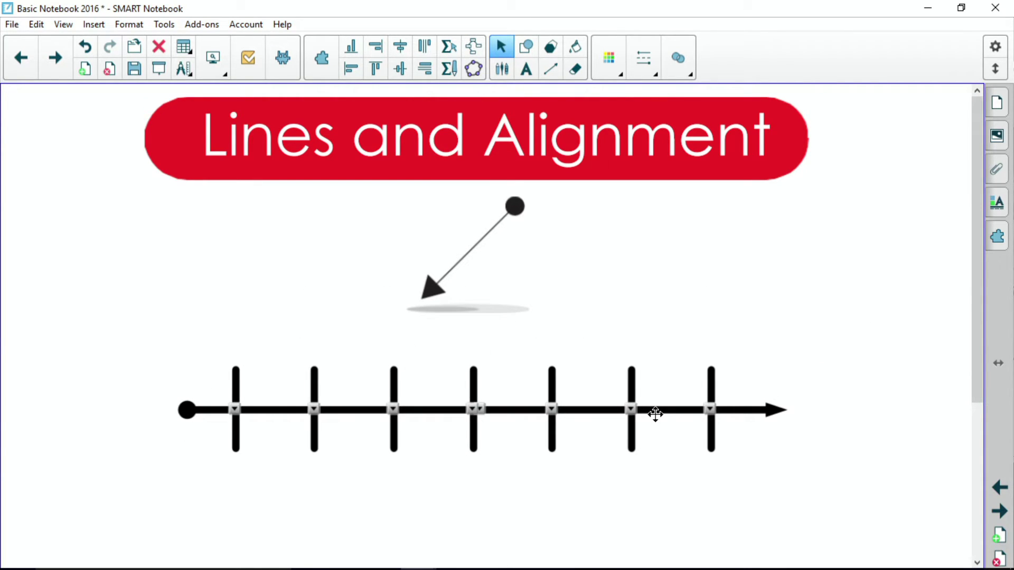
right_click(628, 409)
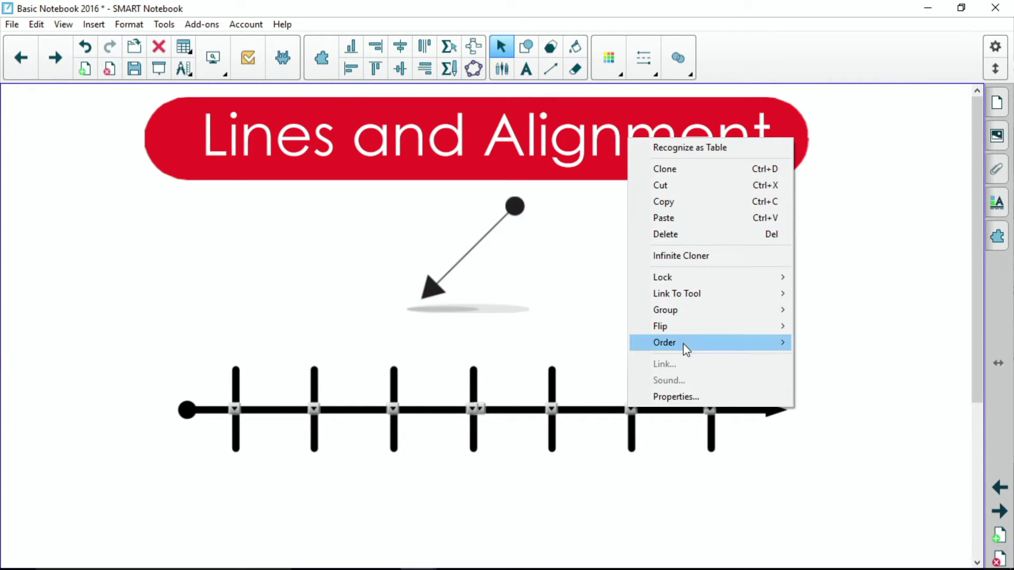
mouse_move(679, 316)
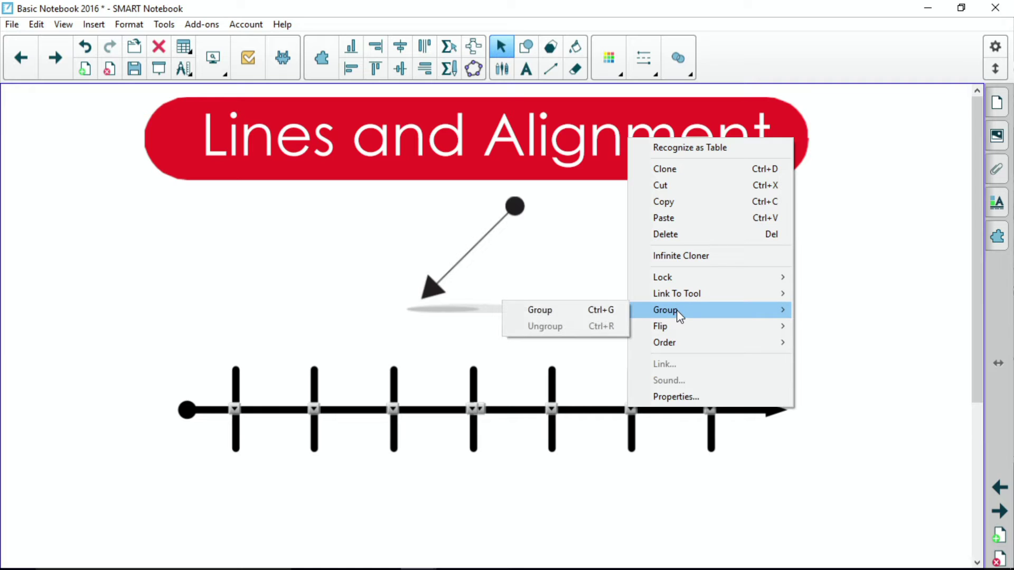
click(616, 316)
Ungroup the number line into its separate pieces and group them again
right_click(580, 410)
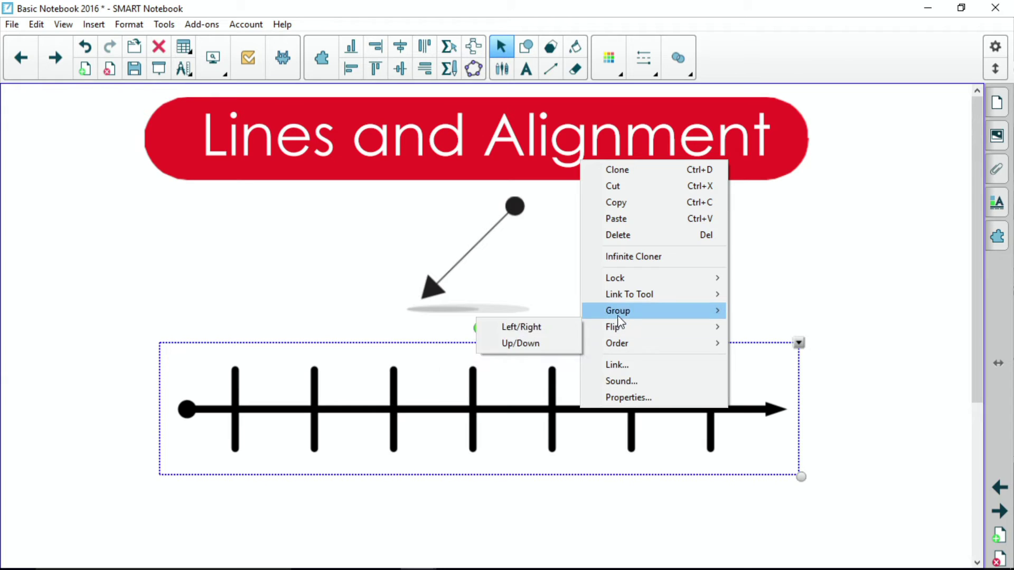
mouse_move(619, 315)
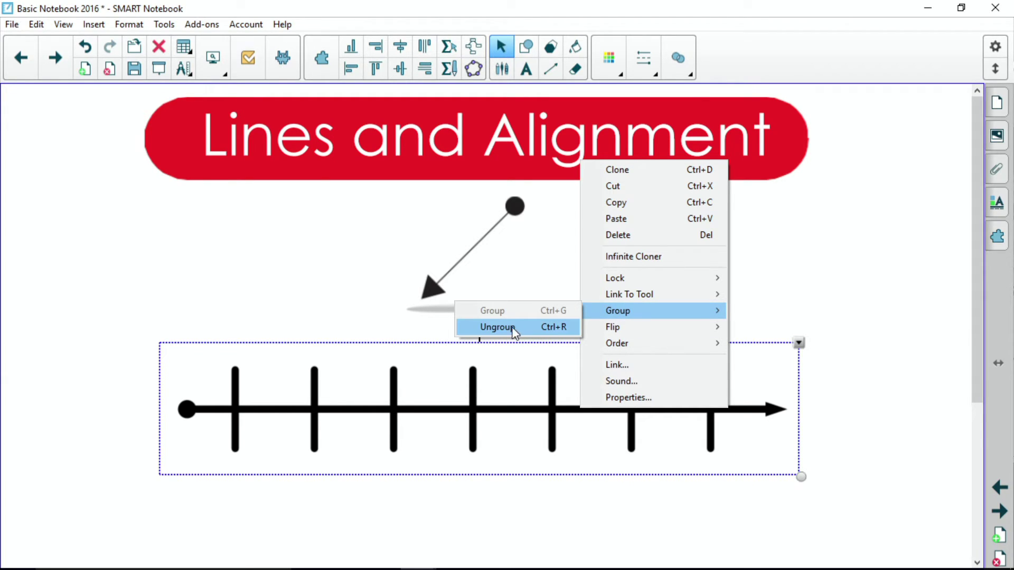
click(318, 316)
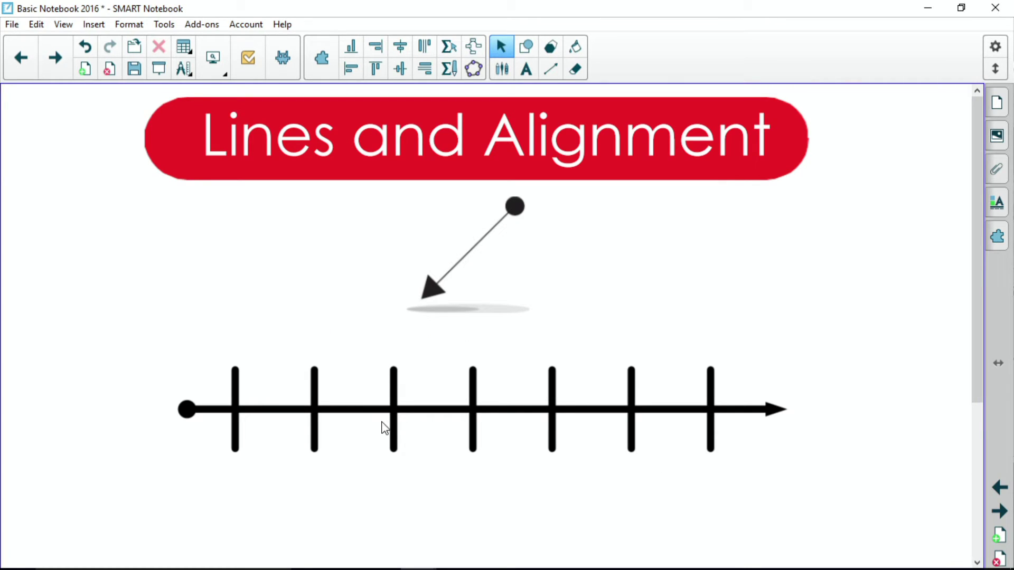
click(389, 407)
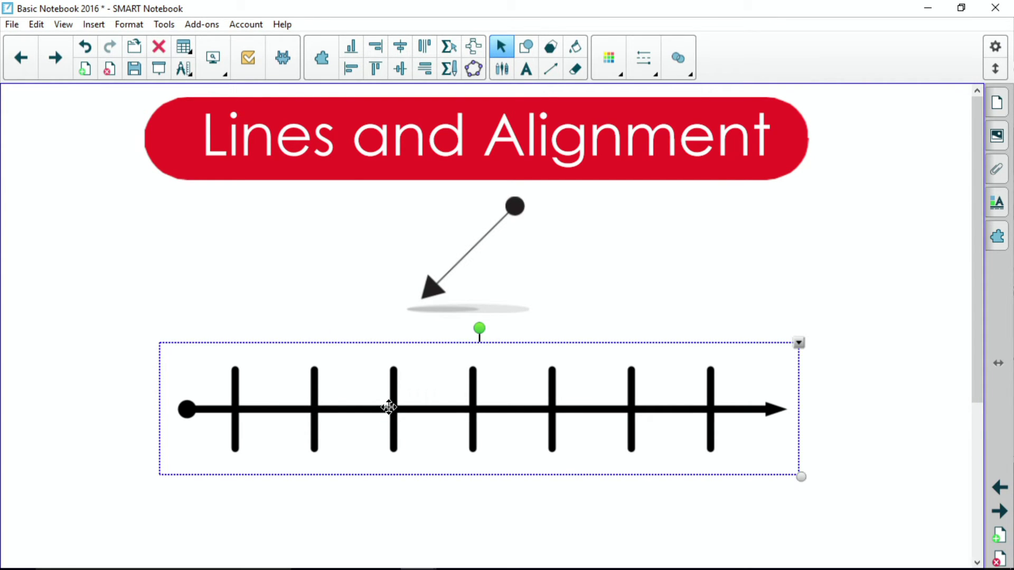
key(ctrl+shift+g)
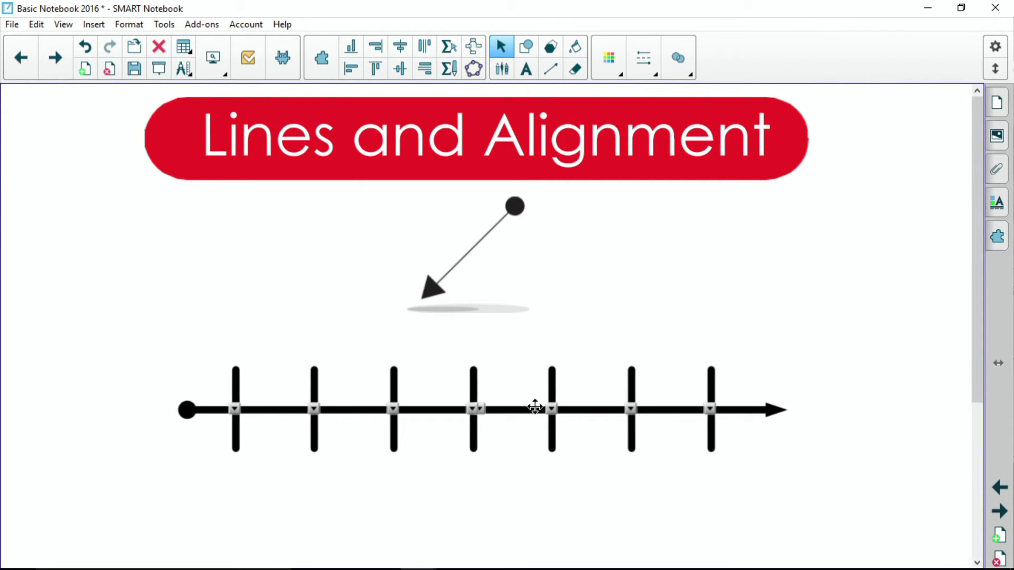
key(ctrl+g)
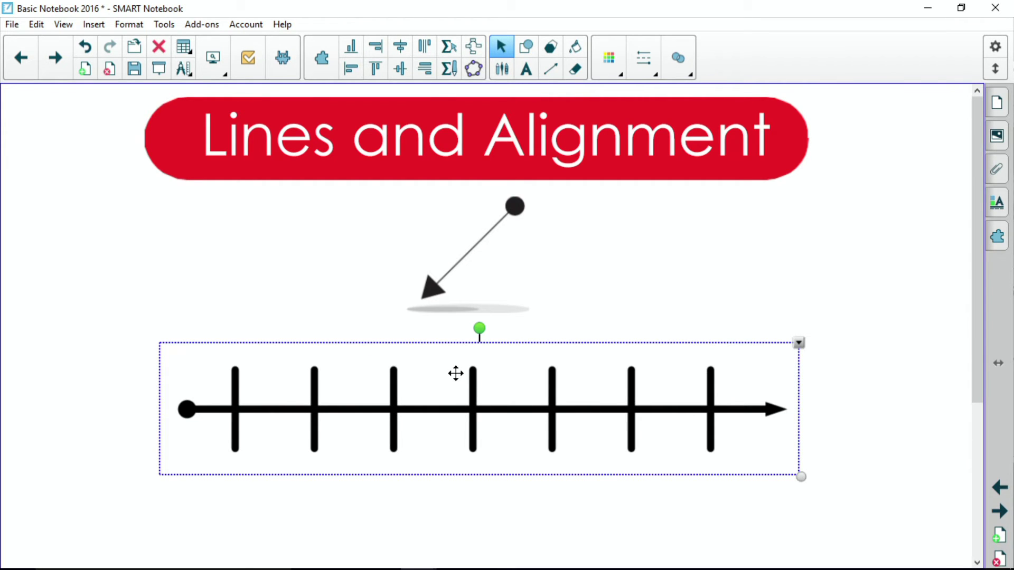
Move the grouped number line up and to the right as one object, keeping it below the sample arrow
click(602, 333)
drag(556, 398, 593, 380)
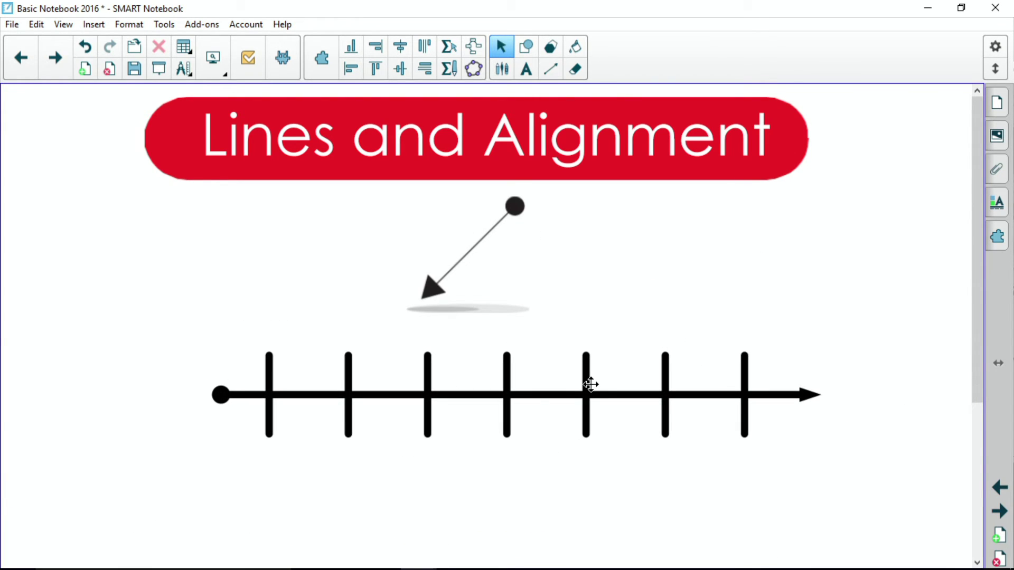
click(624, 391)
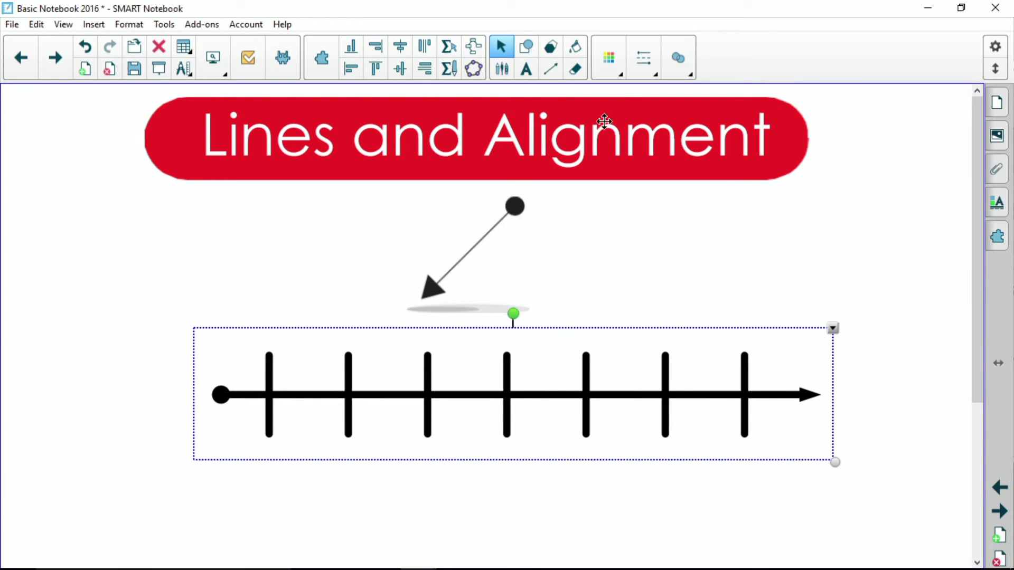
Recolor the grouped number line, trying orange, dark blue and bright blue before setting its line color to dark gray
click(608, 63)
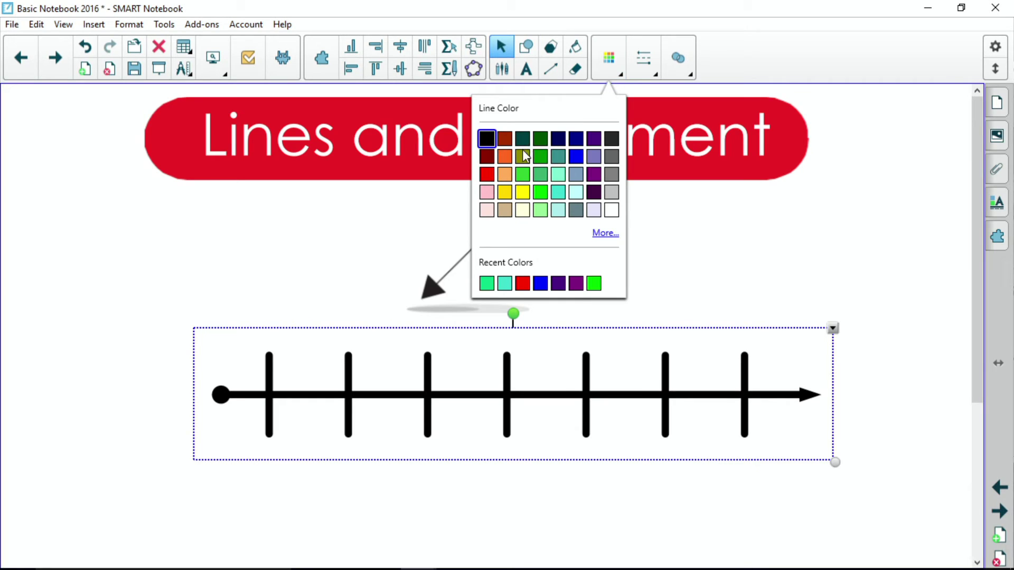
click(505, 156)
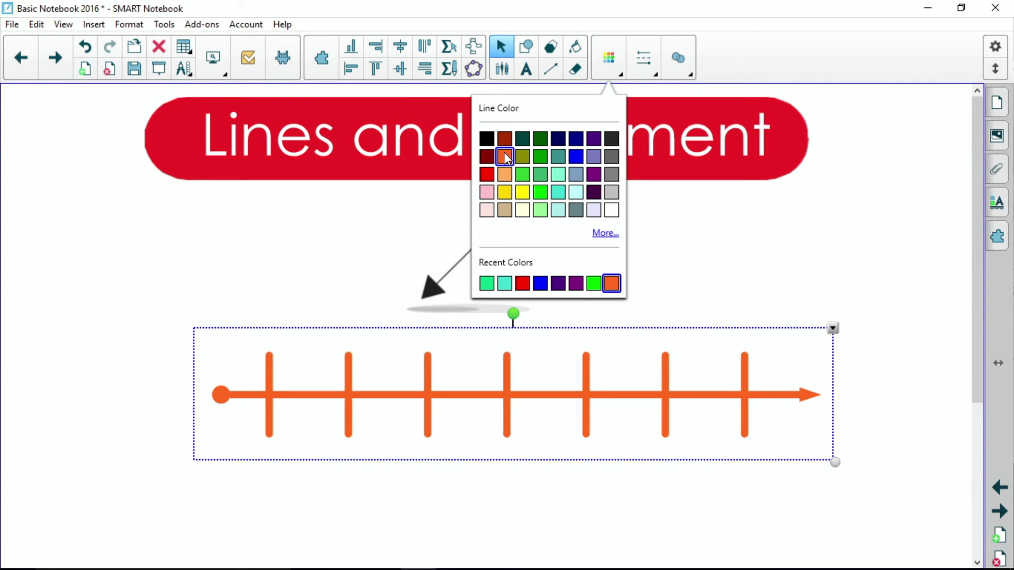
click(576, 139)
click(577, 157)
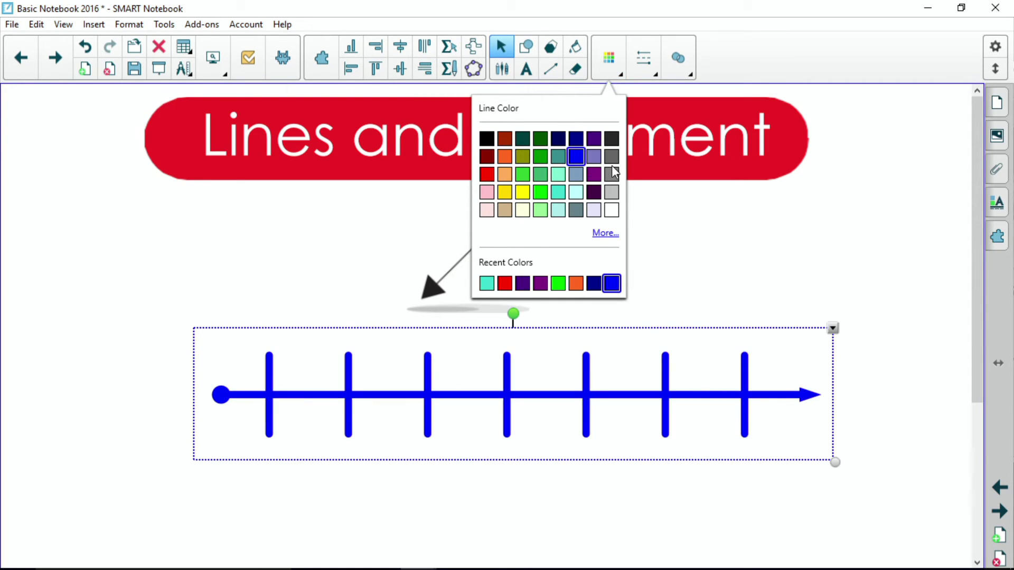
click(611, 157)
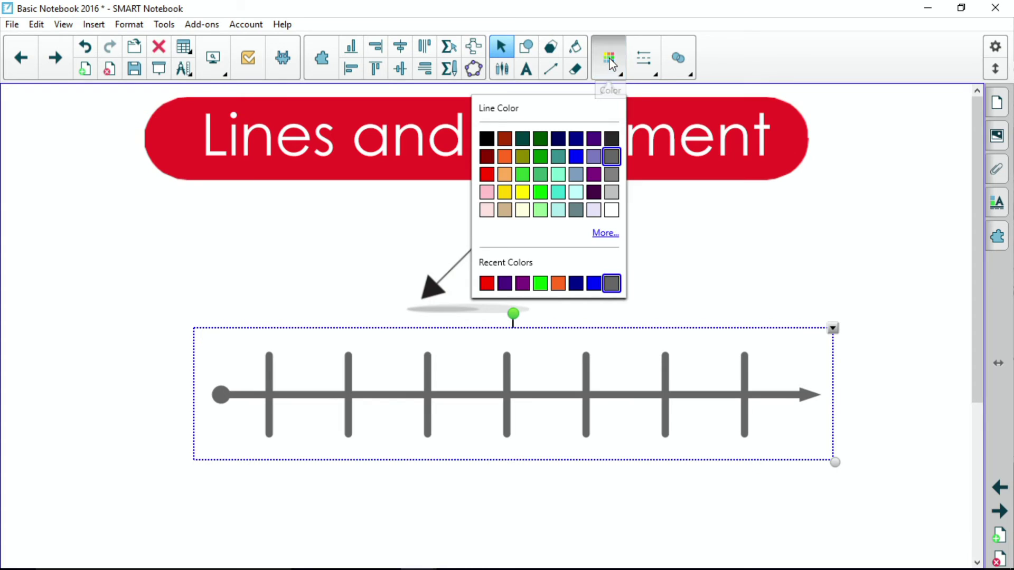
click(610, 63)
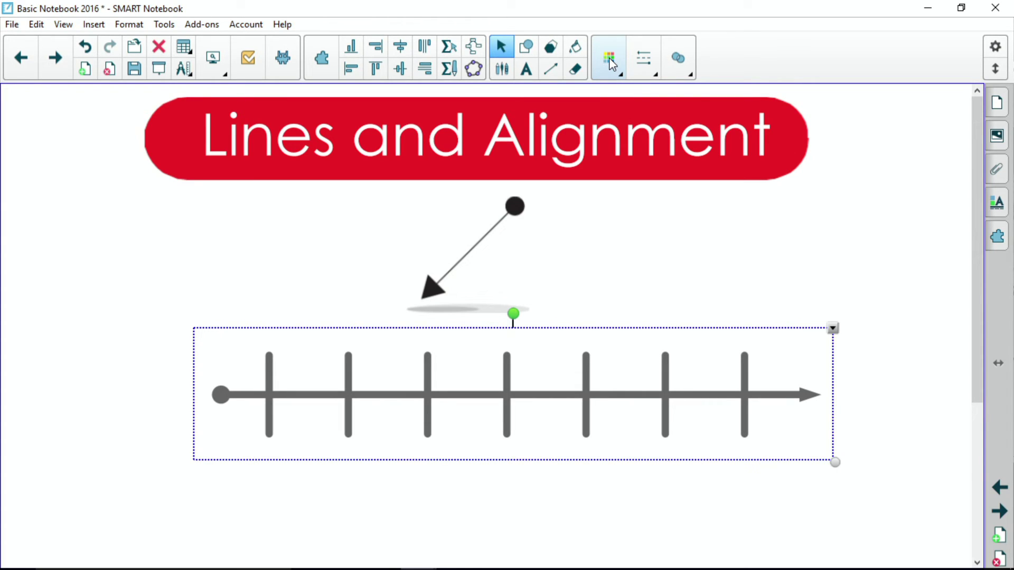